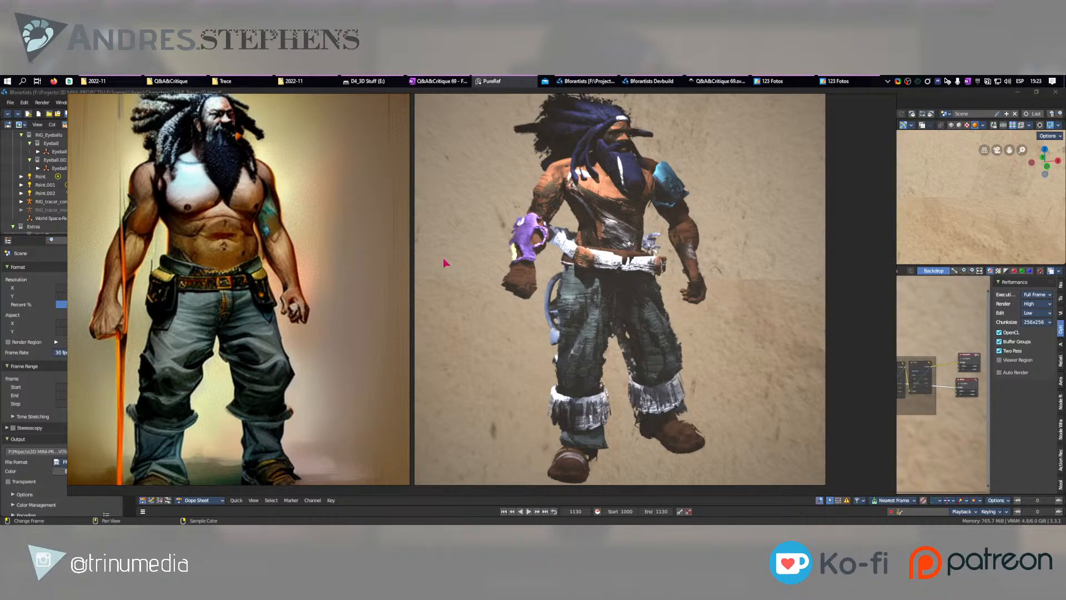
Step: Examine the concept painting beside the rendered character in PureRef, and switch to Bforartists' Main workspace to inspect the character model
{"action": "middle_click_drag", "start_coordinate": [269, 313], "coordinate": [351, 314]}
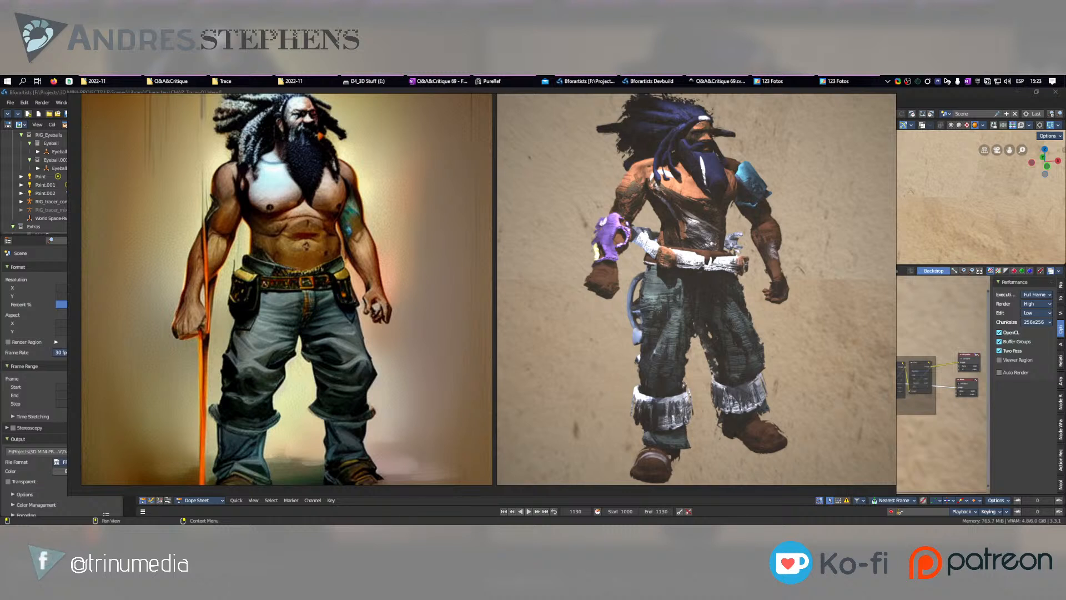
{"action": "middle_click_drag", "start_coordinate": [276, 281], "coordinate": [321, 297]}
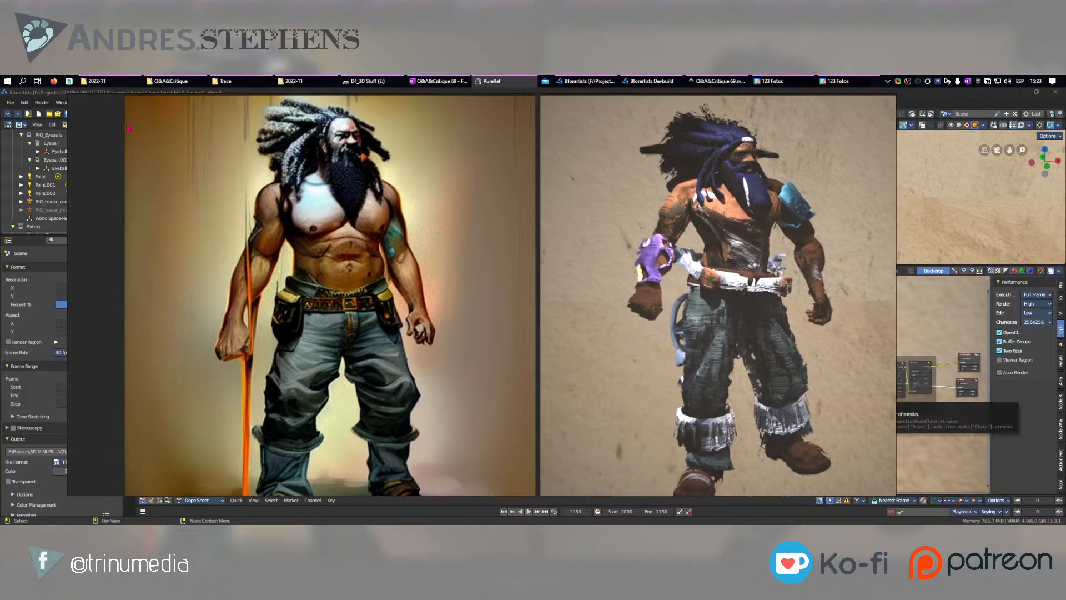
{"action": "left_click", "coordinate": [1006, 205]}
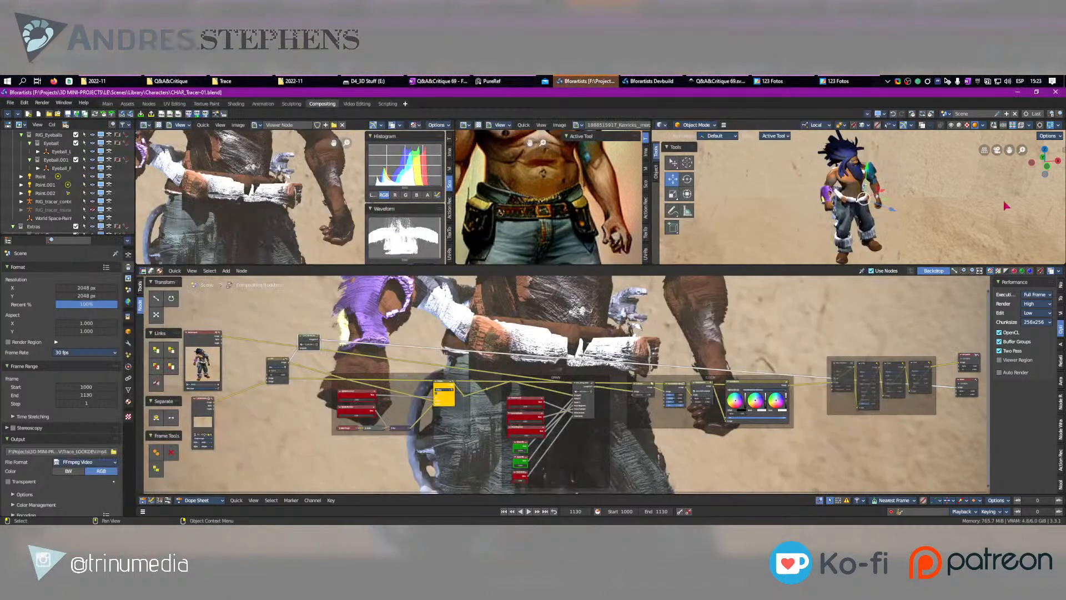
{"action": "left_click", "coordinate": [106, 106]}
{"action": "middle_click_drag", "start_coordinate": [708, 255], "coordinate": [833, 323]}
{"action": "middle_click_drag", "start_coordinate": [627, 390], "coordinate": [647, 347], "text": "shift"}
{"action": "scroll", "coordinate": [638, 343], "scroll_direction": "up", "scroll_amount": 2}
{"action": "middle_click_drag", "start_coordinate": [629, 277], "coordinate": [583, 387], "text": "shift"}
{"action": "middle_click_drag", "start_coordinate": [594, 335], "coordinate": [599, 307]}
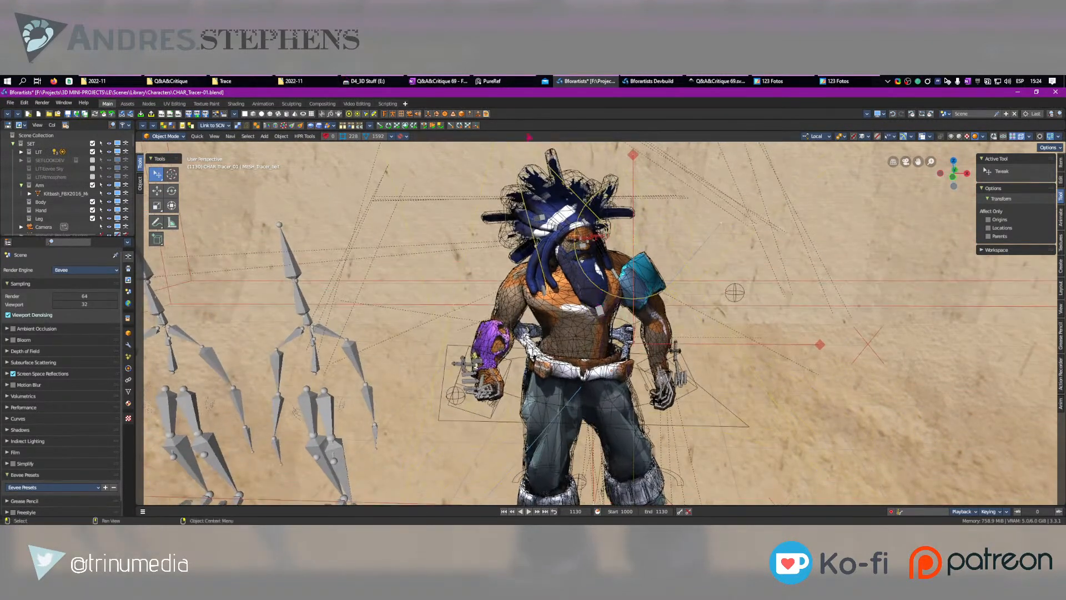
Step: Look over both character images together in PureRef again and return to Bforartists
{"action": "left_click", "coordinate": [504, 81]}
{"action": "scroll", "coordinate": [423, 283], "scroll_direction": "down", "scroll_amount": 3}
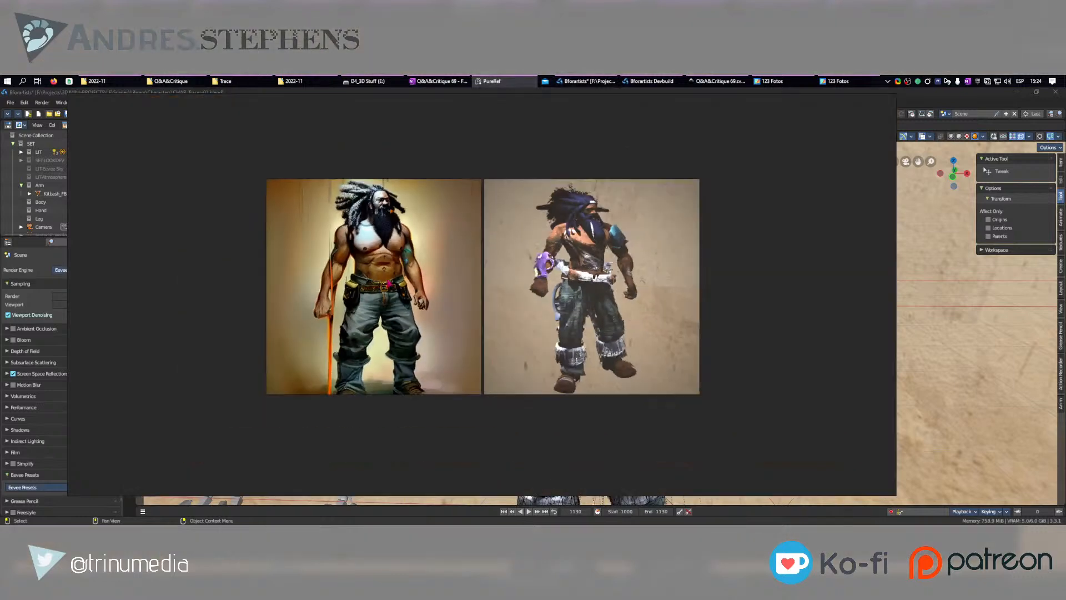
{"action": "left_click", "coordinate": [979, 361]}
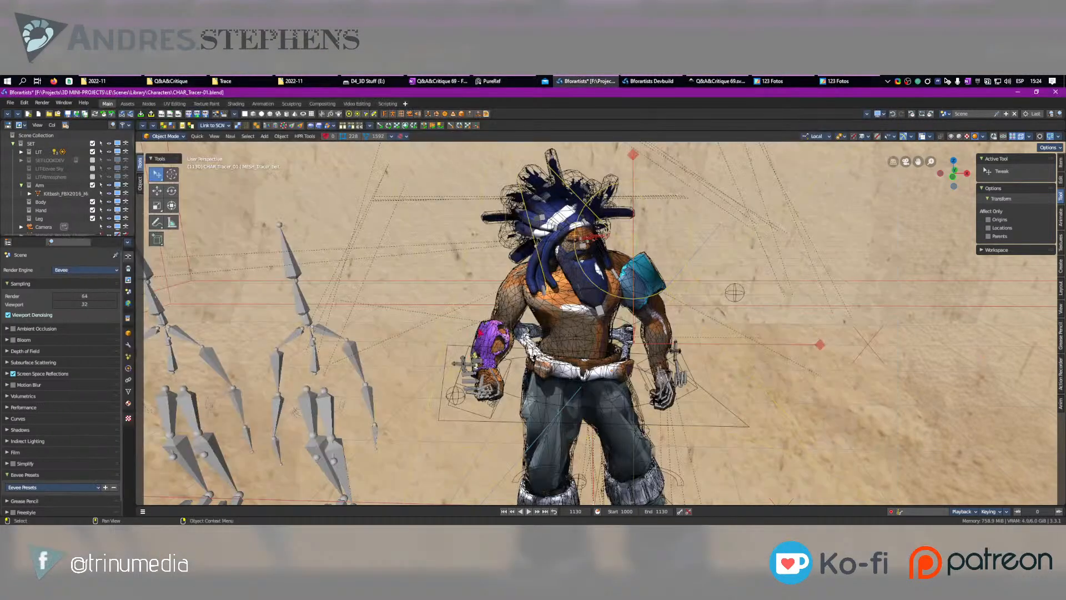
Step: Add a cube and move it along X to about 3.25 m, clear of the character
{"action": "left_click", "coordinate": [246, 113]}
{"action": "scroll", "coordinate": [802, 418], "scroll_direction": "down", "scroll_amount": 3}
{"action": "key", "text": "w"}
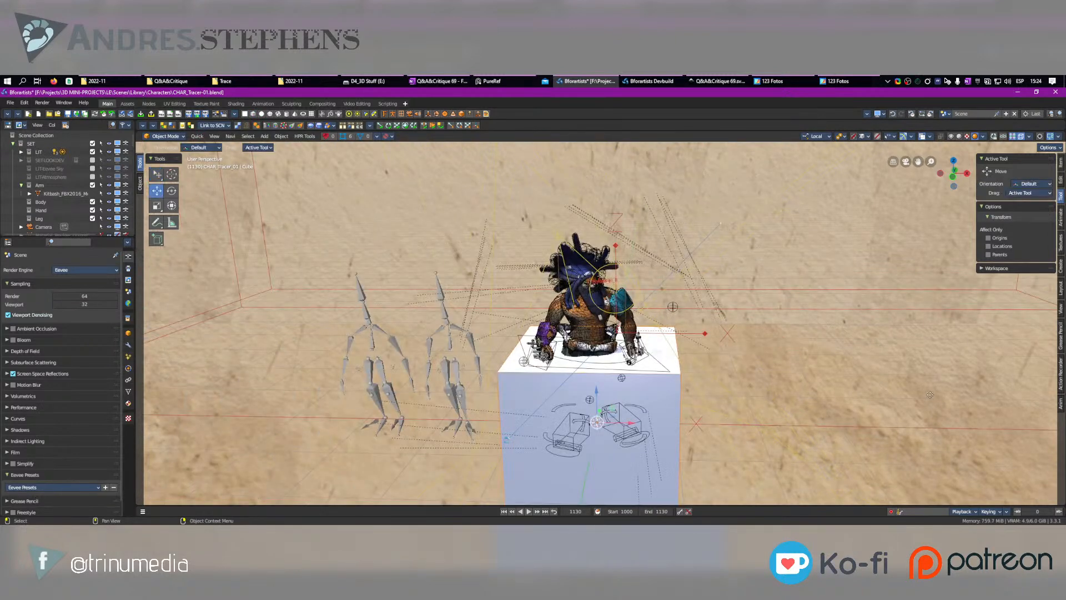
{"action": "left_click_drag", "start_coordinate": [666, 392], "coordinate": [934, 398]}
{"action": "key", "text": "KP_Decimal"}
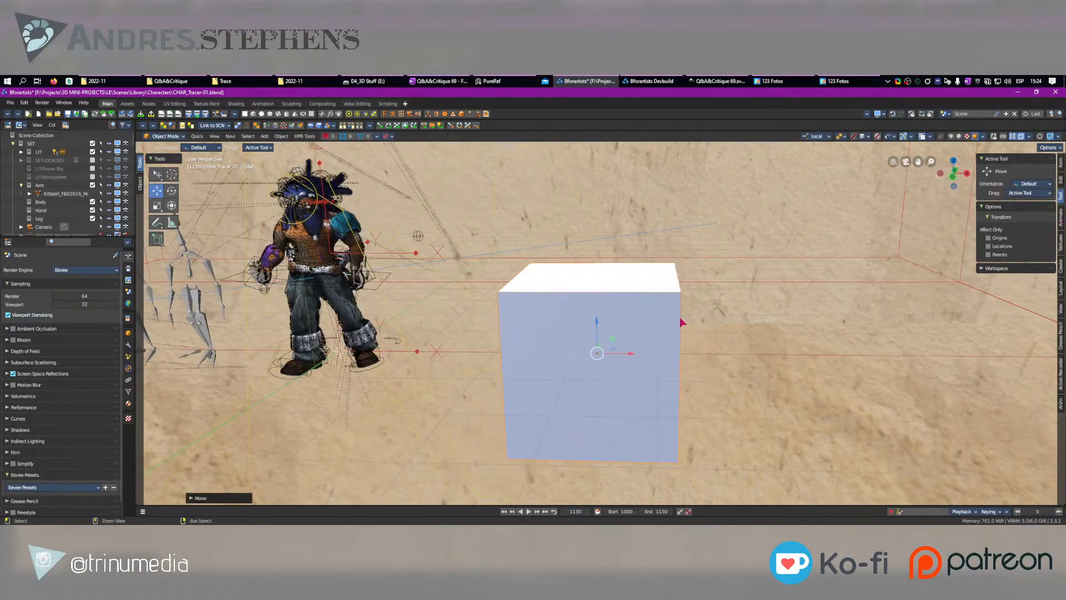
Step: Add a Bevel modifier to the cube and remove the Solidify modifier from its stack
{"action": "left_click", "coordinate": [1060, 162]}
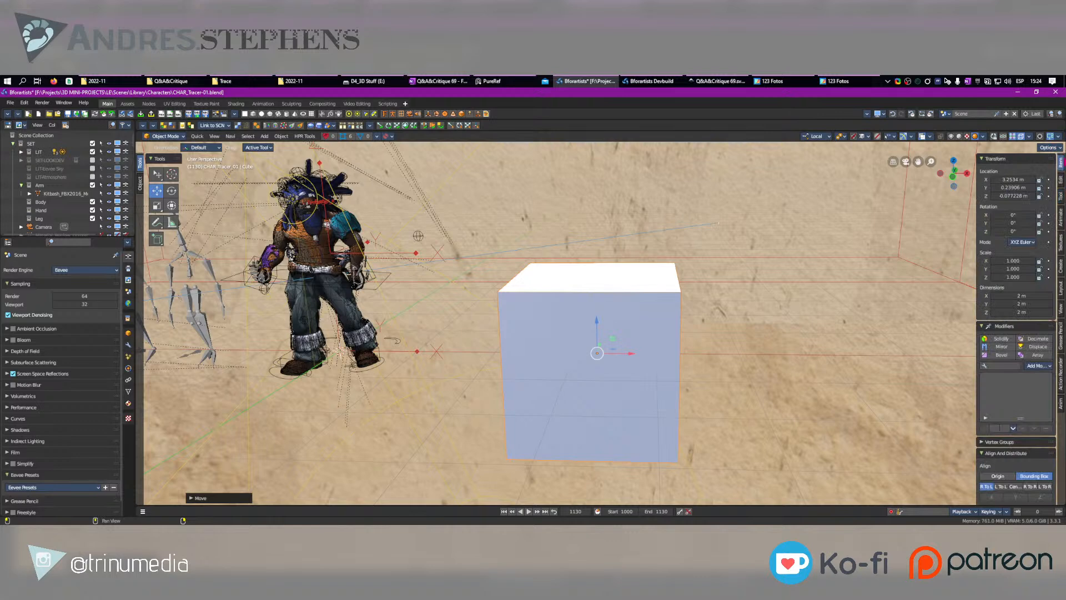
{"action": "left_click", "coordinate": [999, 339]}
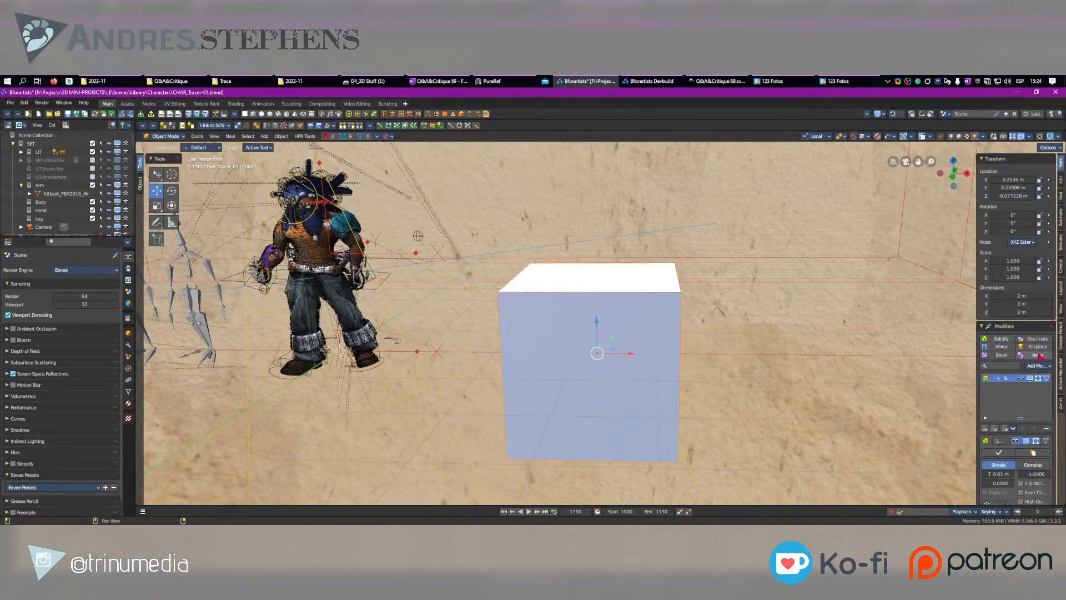
{"action": "left_click", "coordinate": [1001, 354]}
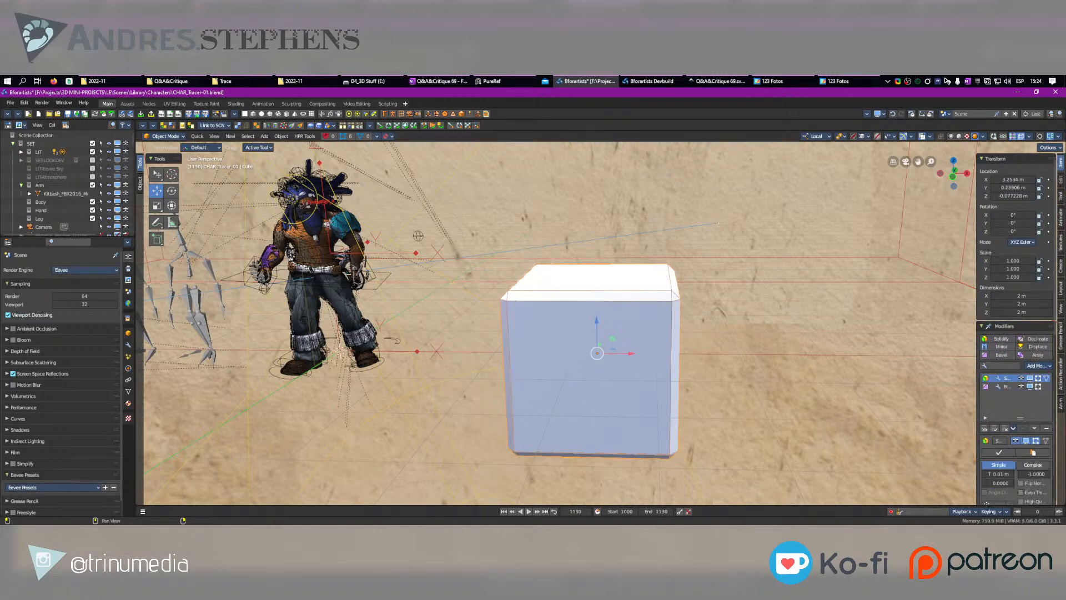
{"action": "left_click", "coordinate": [1048, 428]}
Step: Raise the beveled cube along Z to about 0.8 m
{"action": "middle_click_drag", "start_coordinate": [615, 338], "coordinate": [664, 345]}
{"action": "left_click_drag", "start_coordinate": [597, 327], "coordinate": [590, 234]}
{"action": "middle_click_drag", "start_coordinate": [590, 234], "coordinate": [550, 352]}
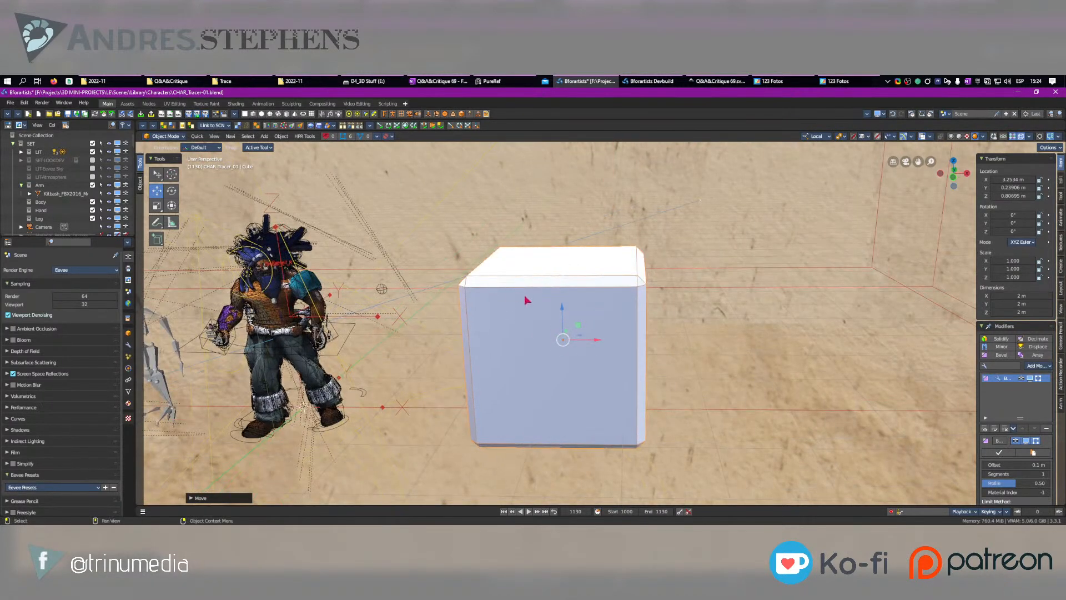
{"action": "middle_click_drag", "start_coordinate": [525, 300], "coordinate": [549, 298]}
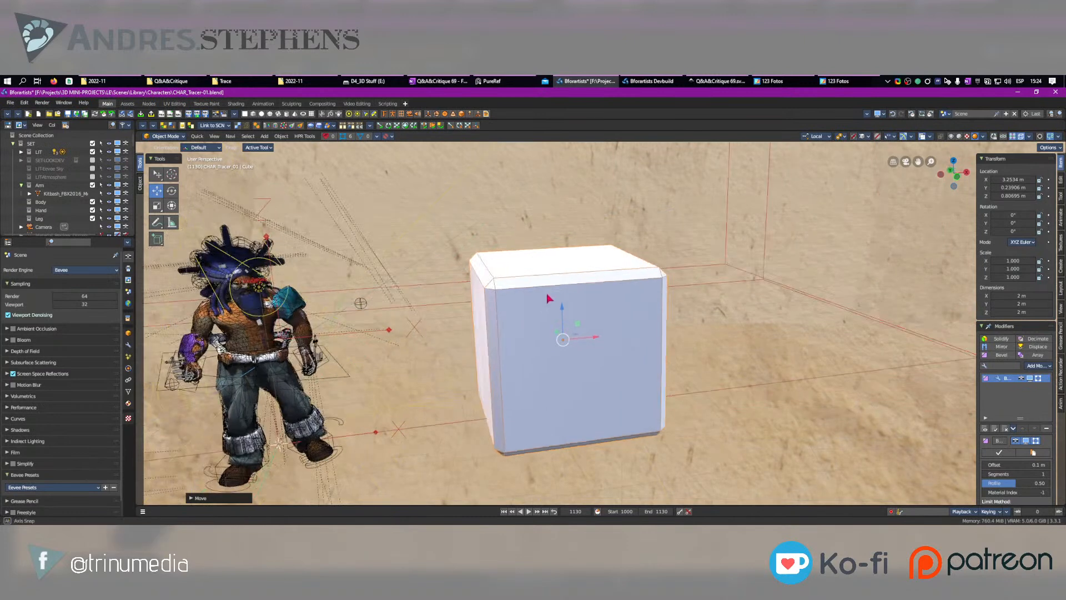
Step: Duplicate the beveled cube and place the copy next to it along X at about 5.72 m
{"action": "key", "text": "shift+d"}
{"action": "right_click", "coordinate": [618, 351]}
{"action": "left_click_drag", "start_coordinate": [597, 337], "coordinate": [780, 327]}
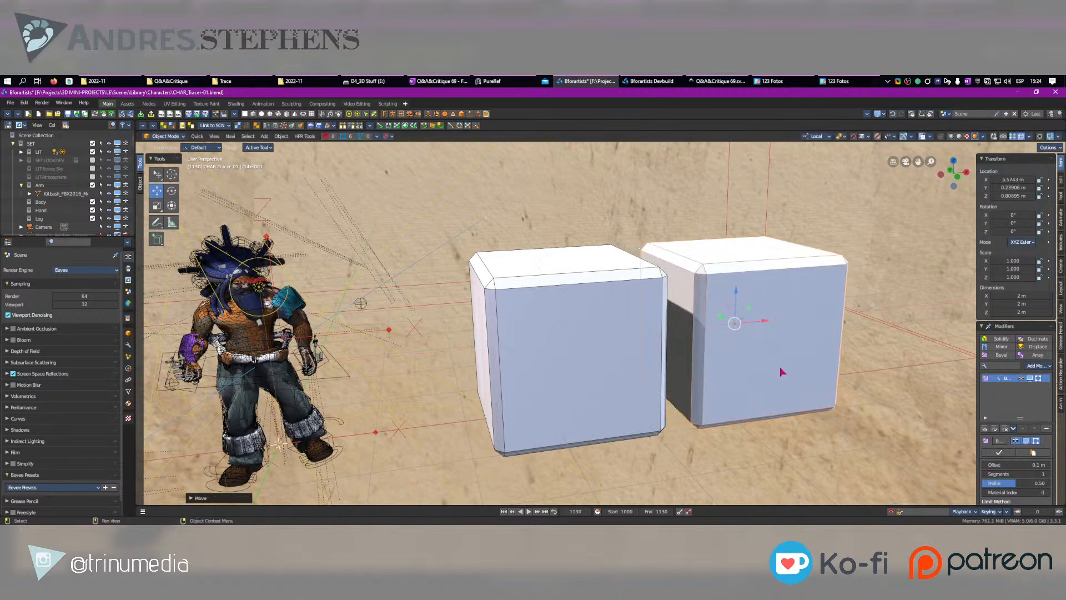
{"action": "middle_click_drag", "start_coordinate": [263, 382], "coordinate": [389, 377]}
{"action": "scroll", "coordinate": [307, 335], "scroll_direction": "up", "scroll_amount": 3}
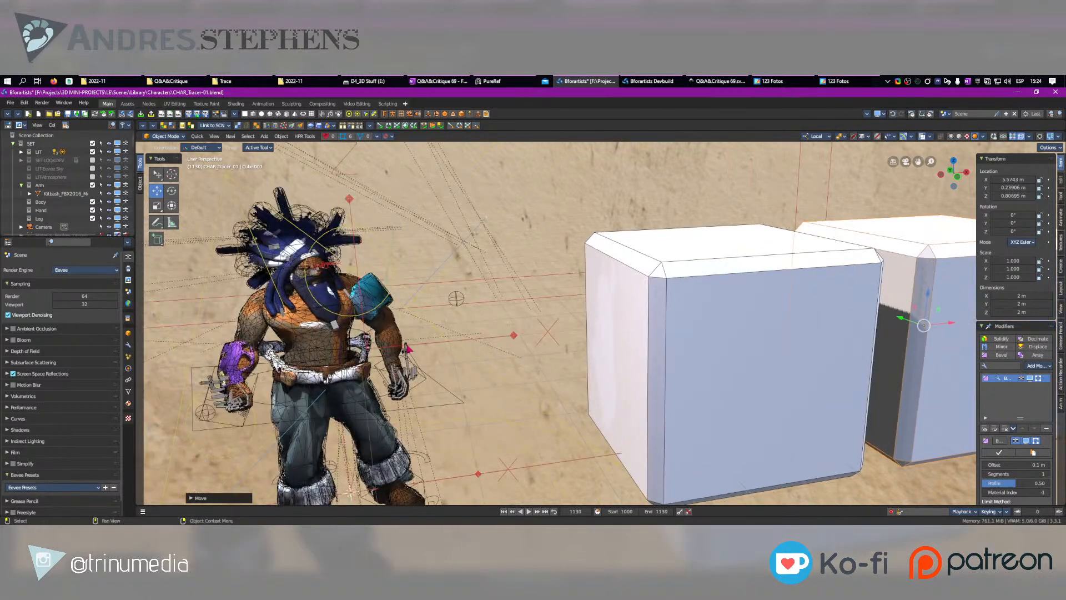
{"action": "middle_click_drag", "start_coordinate": [307, 336], "coordinate": [473, 356]}
{"action": "scroll", "coordinate": [509, 343], "scroll_direction": "down", "scroll_amount": 3}
{"action": "middle_click_drag", "start_coordinate": [709, 322], "coordinate": [626, 346]}
{"action": "left_click_drag", "start_coordinate": [626, 346], "coordinate": [641, 345]}
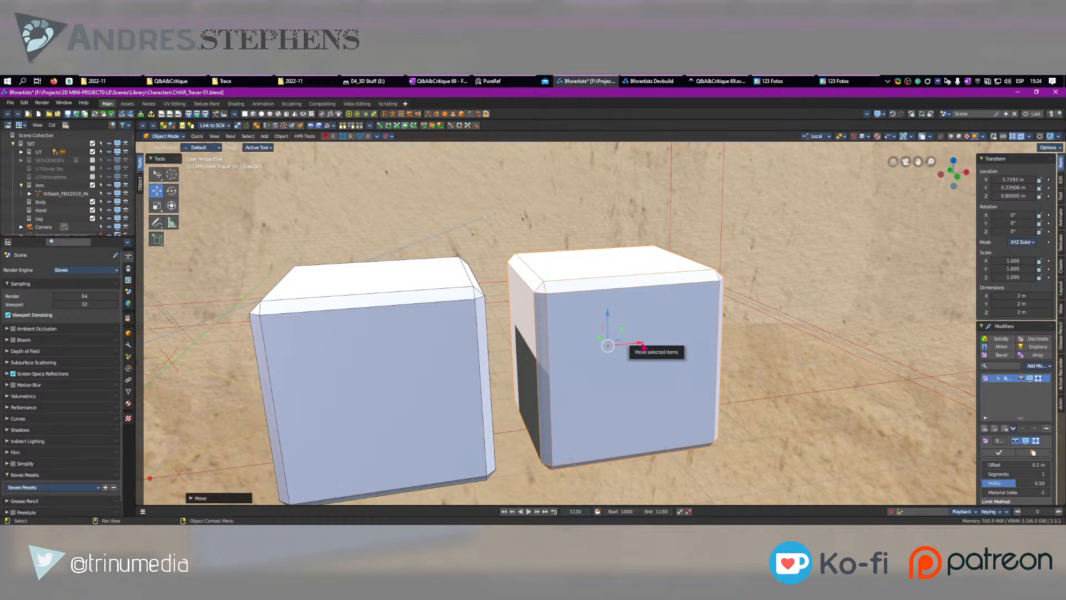
Step: Browse the Characters asset library in the Assets workspace for base meshes, heads and body parts
{"action": "left_click", "coordinate": [127, 103]}
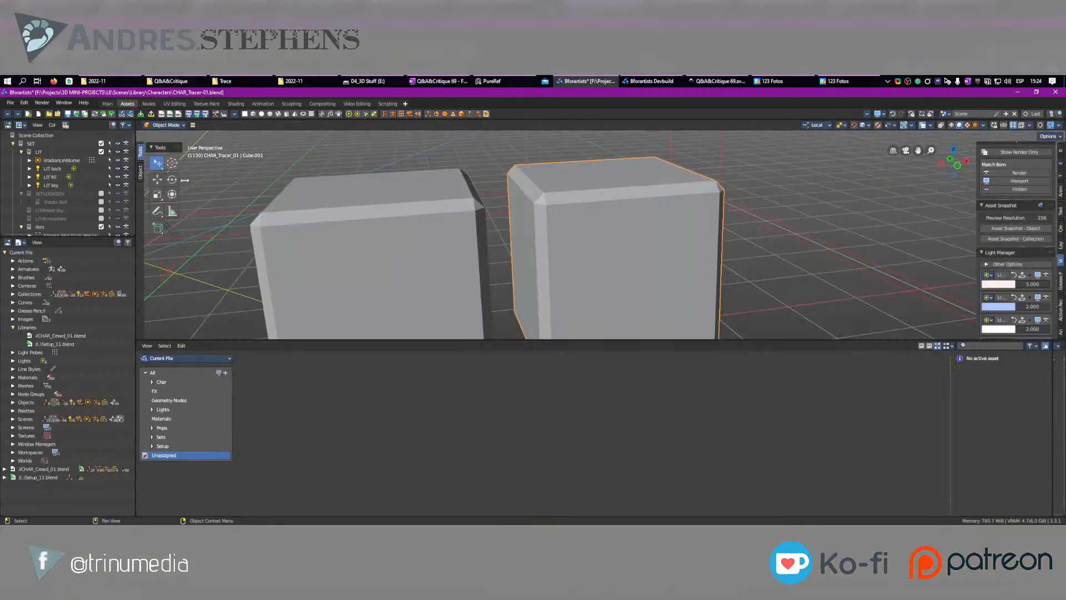
{"action": "left_click", "coordinate": [169, 358]}
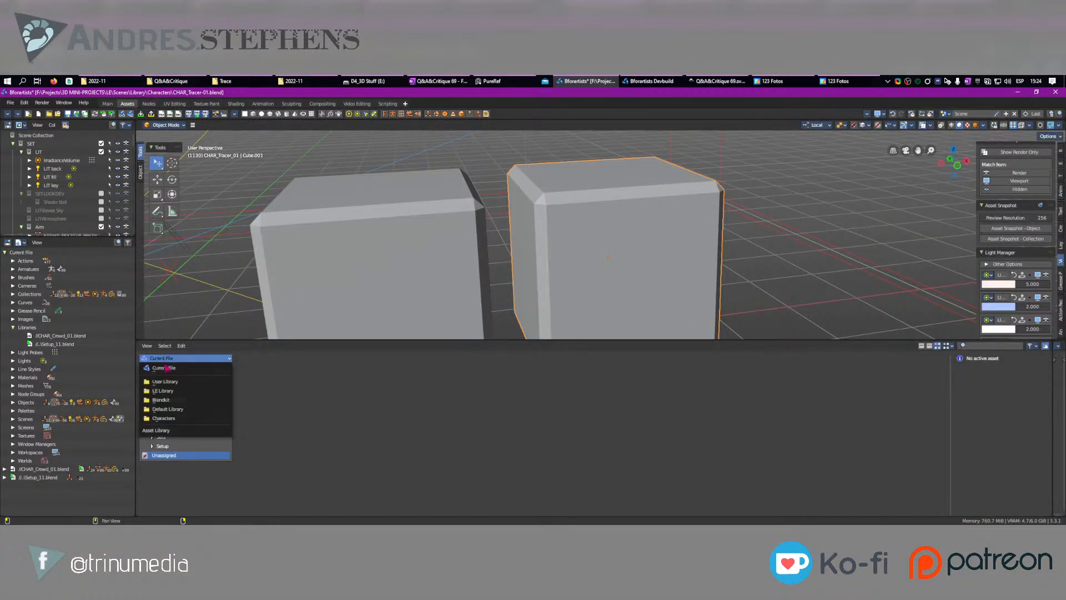
{"action": "left_click", "coordinate": [174, 419]}
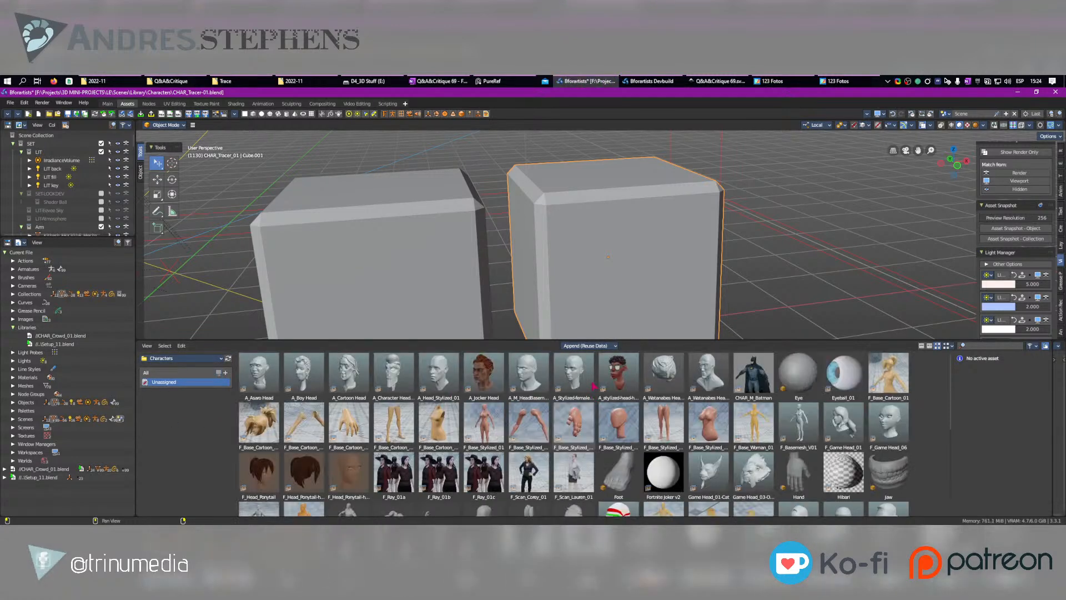
{"action": "scroll", "coordinate": [593, 387], "scroll_direction": "down", "scroll_amount": 2}
{"action": "scroll", "coordinate": [593, 387], "scroll_direction": "down", "scroll_amount": 15}
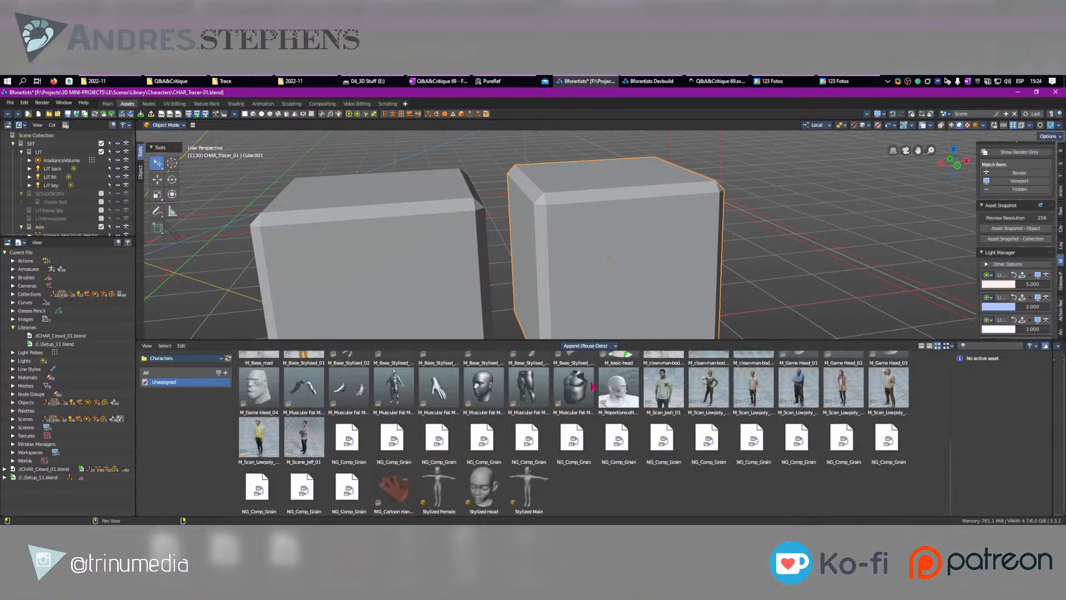
{"action": "scroll", "coordinate": [593, 386], "scroll_direction": "up", "scroll_amount": 15}
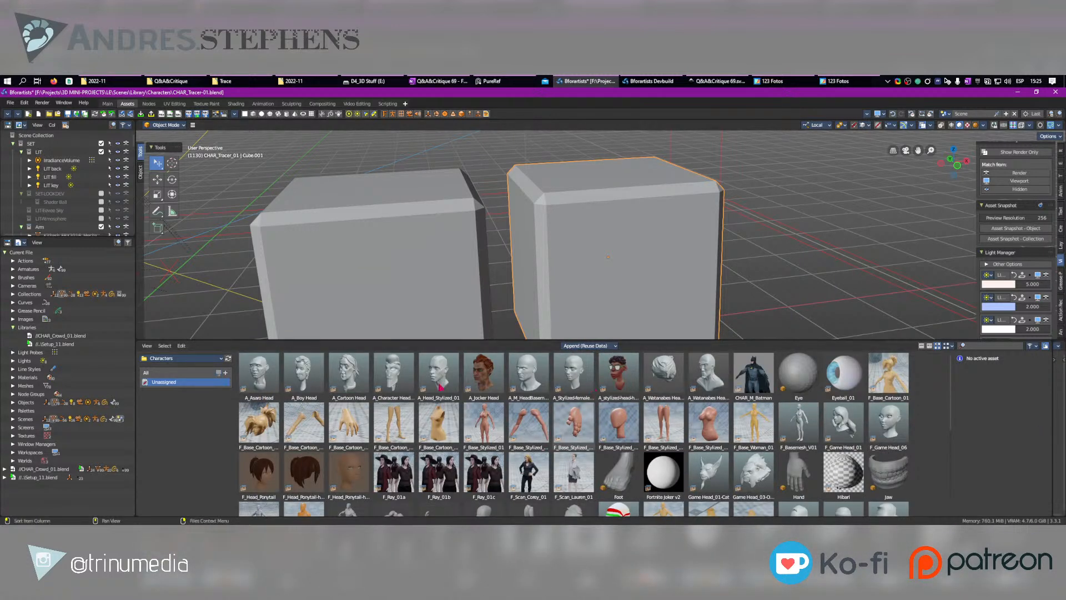
{"action": "scroll", "coordinate": [564, 420], "scroll_direction": "down", "scroll_amount": 3}
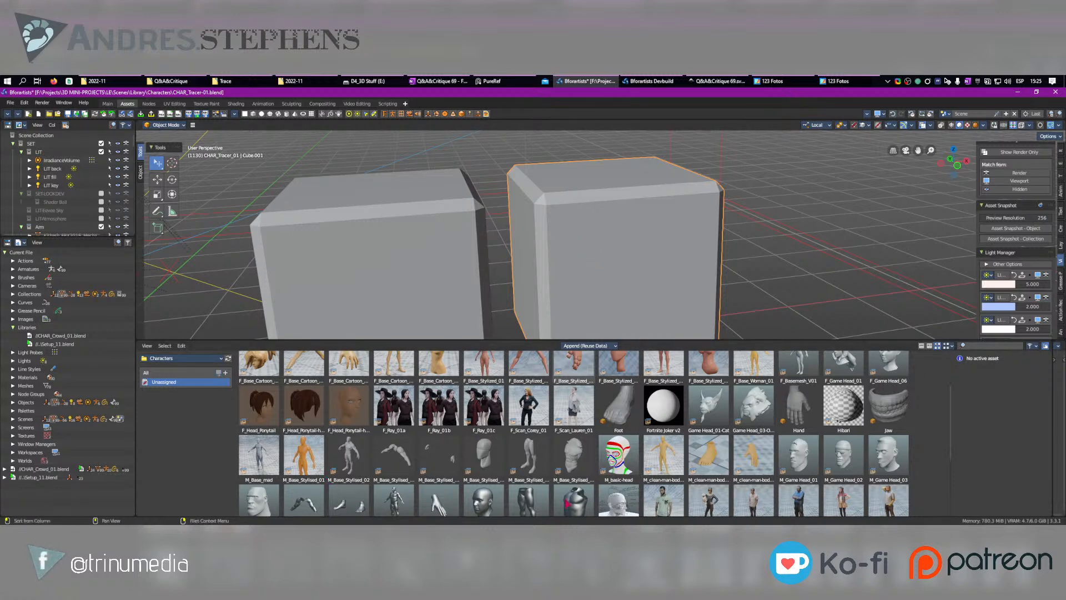
{"action": "scroll", "coordinate": [562, 486], "scroll_direction": "up", "scroll_amount": 3}
{"action": "scroll", "coordinate": [561, 486], "scroll_direction": "down", "scroll_amount": 6}
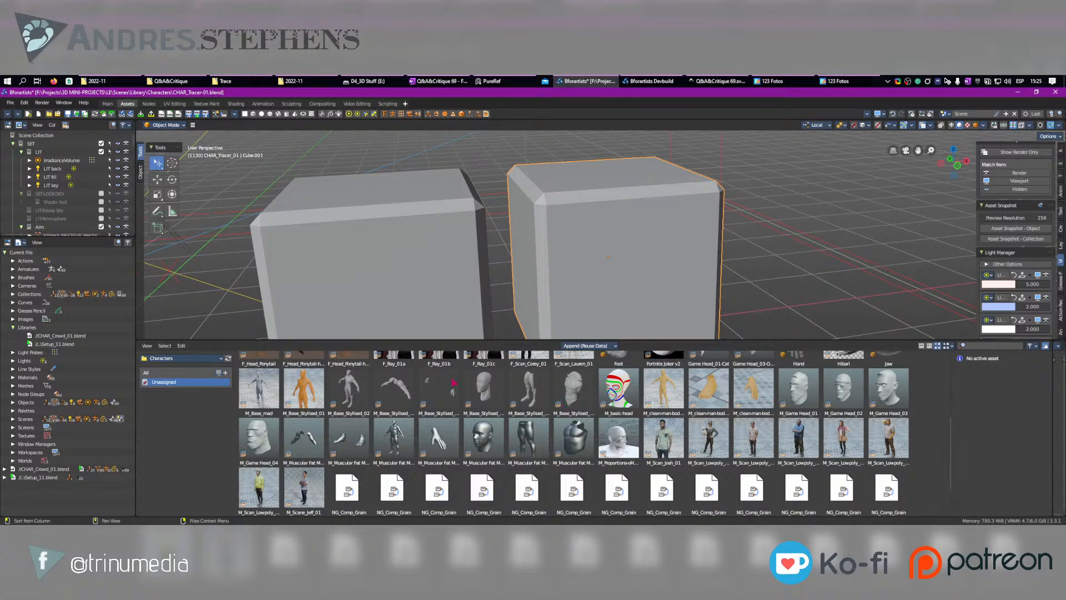
Step: In the Main workspace, add a text object snapped to the 3D cursor and stand it upright above the second cube, rotated 90° on X
{"action": "left_click", "coordinate": [108, 104]}
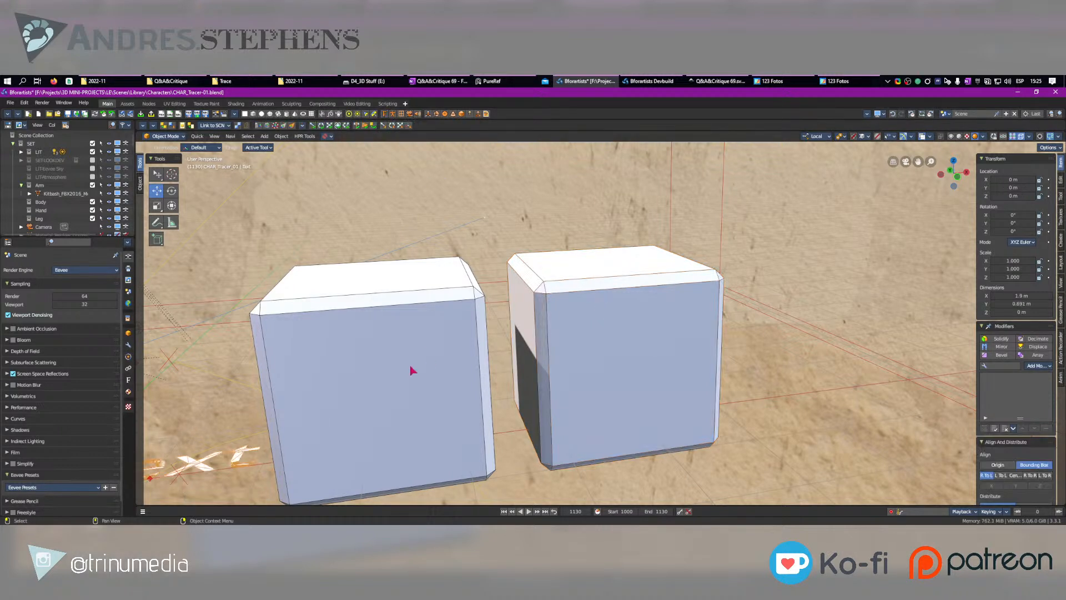
{"action": "key", "text": "shift+s"}
{"action": "left_click", "coordinate": [589, 272]}
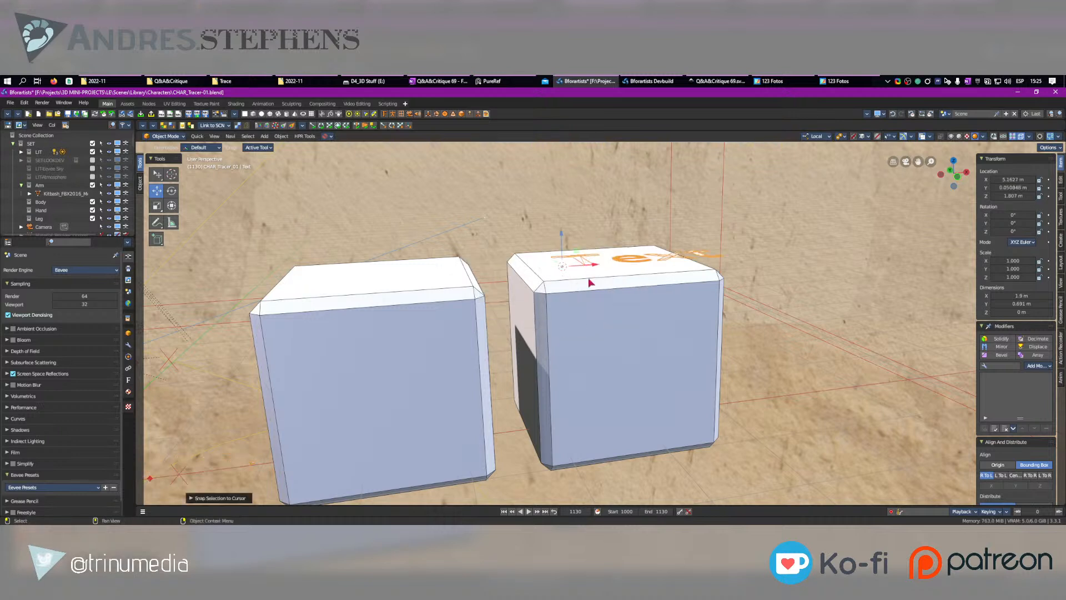
{"action": "left_click_drag", "start_coordinate": [576, 250], "coordinate": [610, 207]}
{"action": "key", "text": "e"}
{"action": "key", "text": "w"}
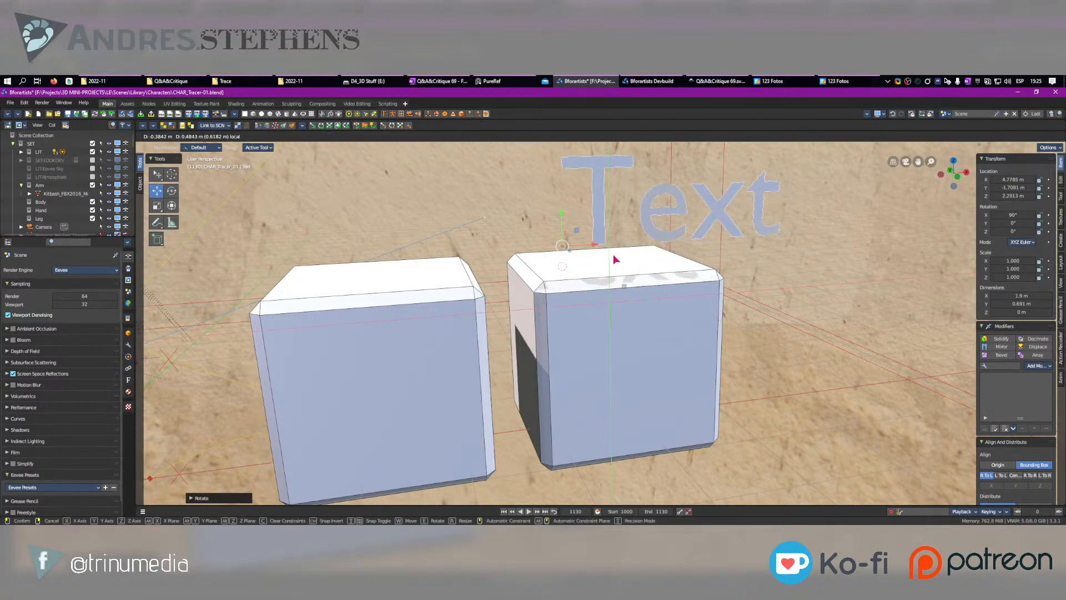
Step: Change the text above the second cube to "Blockout" and scale it uniformly to about 0.374
{"action": "key", "text": "Tab"}
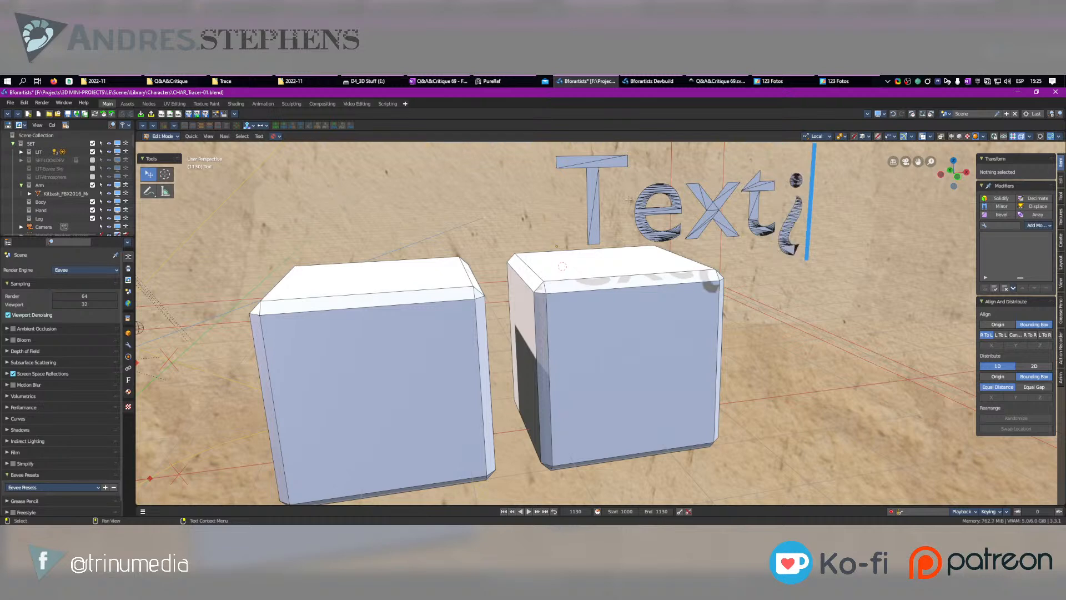
{"action": "key", "text": "BackSpace"}
{"action": "key", "text": "BackSpace"}
{"action": "key", "text": "BackSpace"}
{"action": "key", "text": "BackSpace"}
{"action": "type", "text": "Block"}
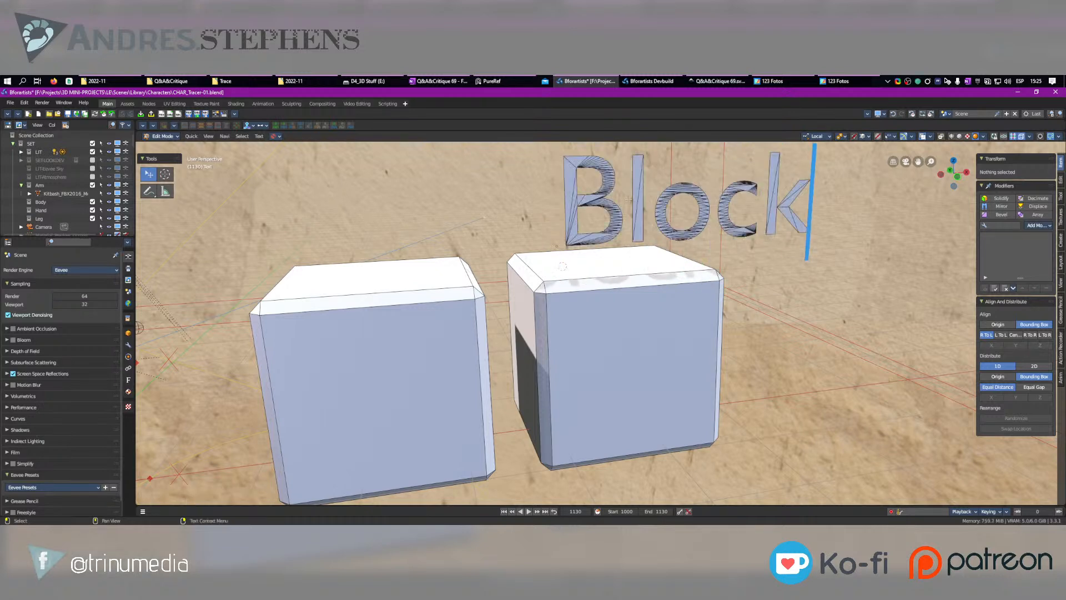
{"action": "type", "text": "out"}
{"action": "key", "text": "Tab"}
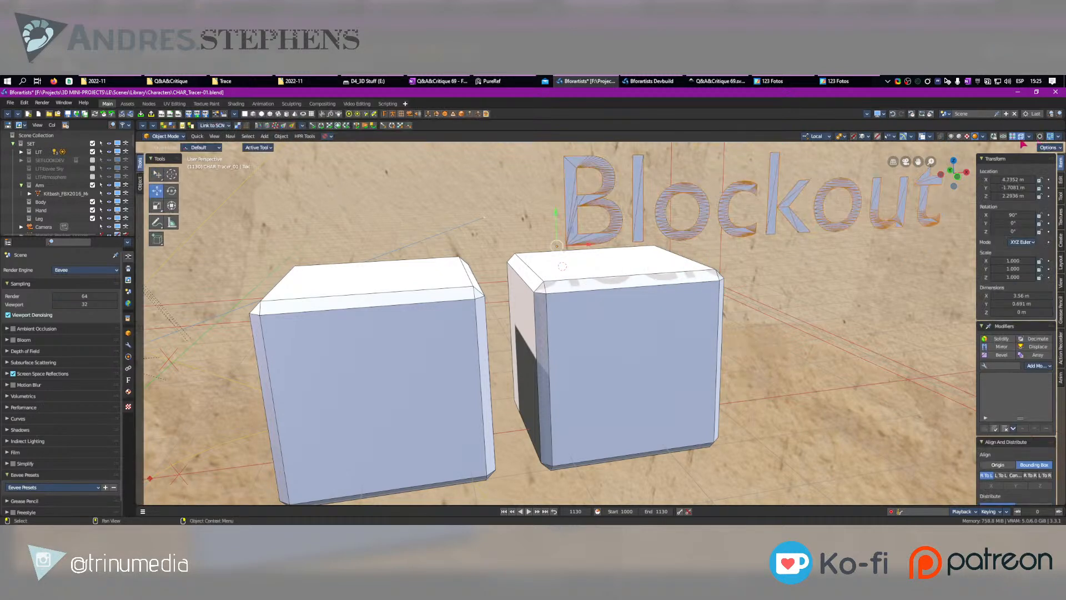
{"action": "key", "text": "s"}
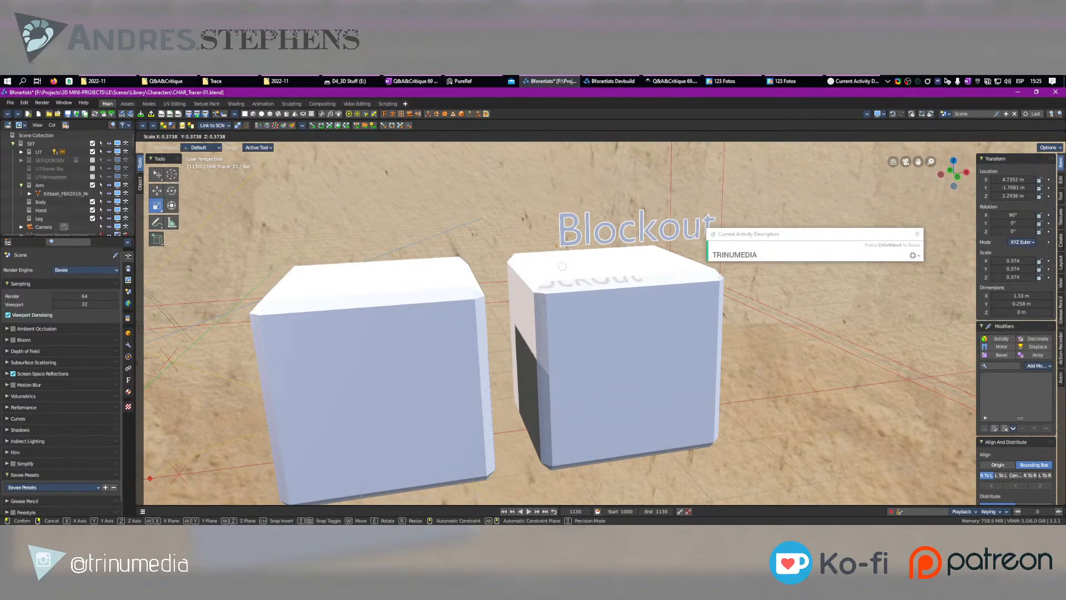
{"action": "left_click", "coordinate": [666, 259]}
Step: Duplicate the "Blockout" label above the first cube and change the copy's text to "Concept"
{"action": "key", "text": "shift+d"}
{"action": "left_click", "coordinate": [275, 234]}
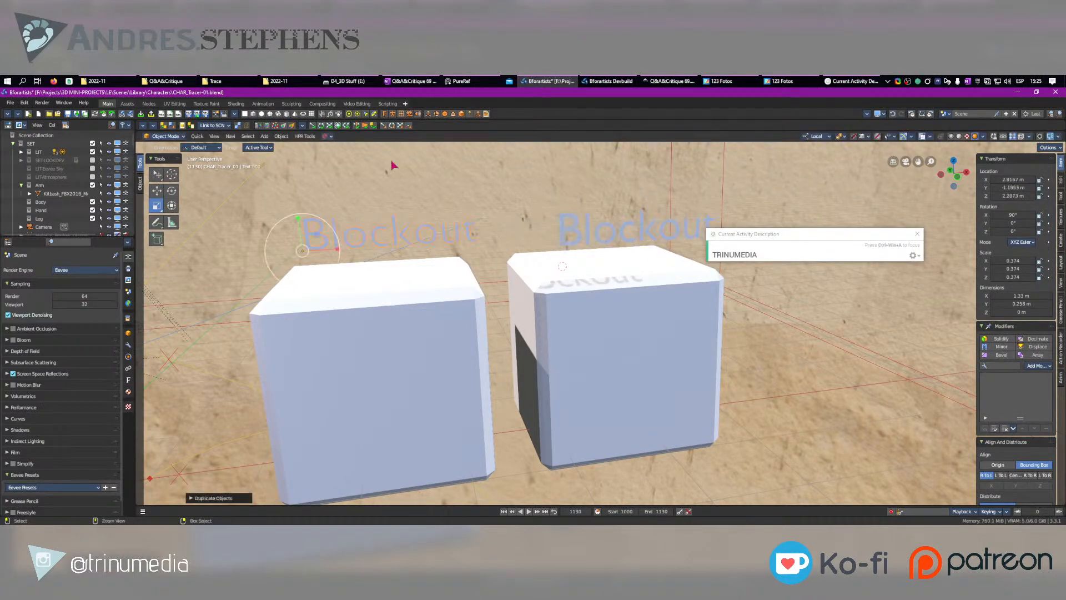
{"action": "key", "text": "Tab"}
{"action": "key", "text": "shift+Home"}
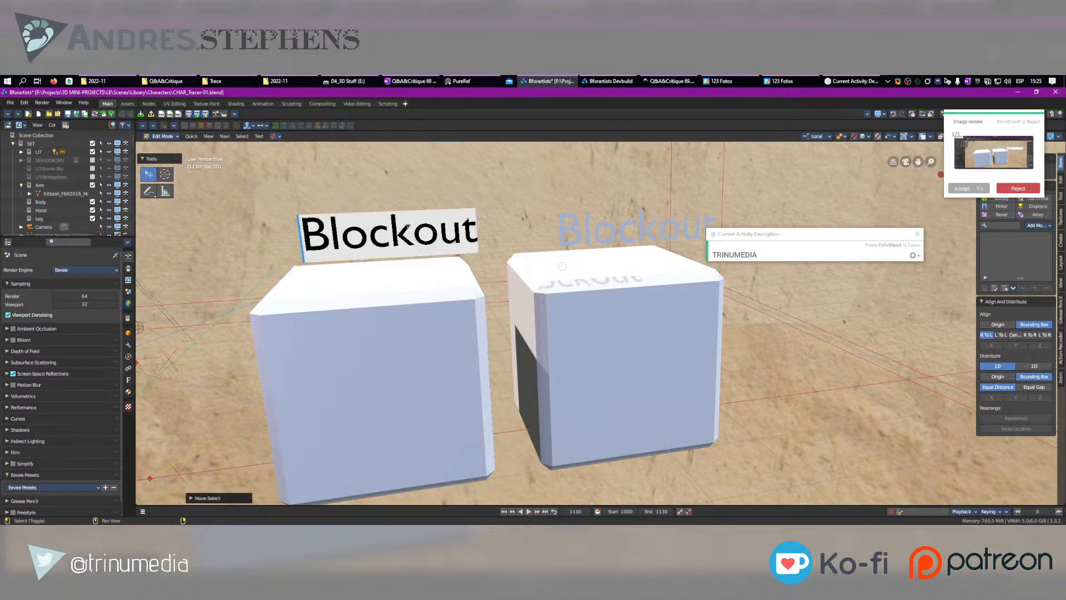
{"action": "type", "text": "Concept"}
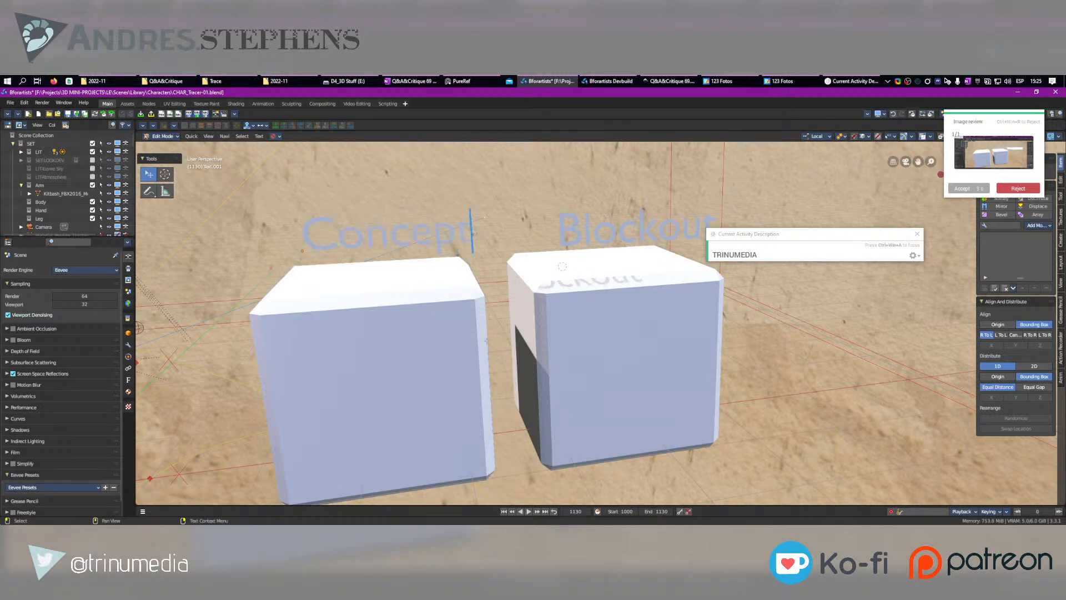
{"action": "key", "text": "Tab"}
Step: Dismiss the activity description pop-up and give the "Concept" label a new material with a black base color
{"action": "left_click", "coordinate": [771, 244]}
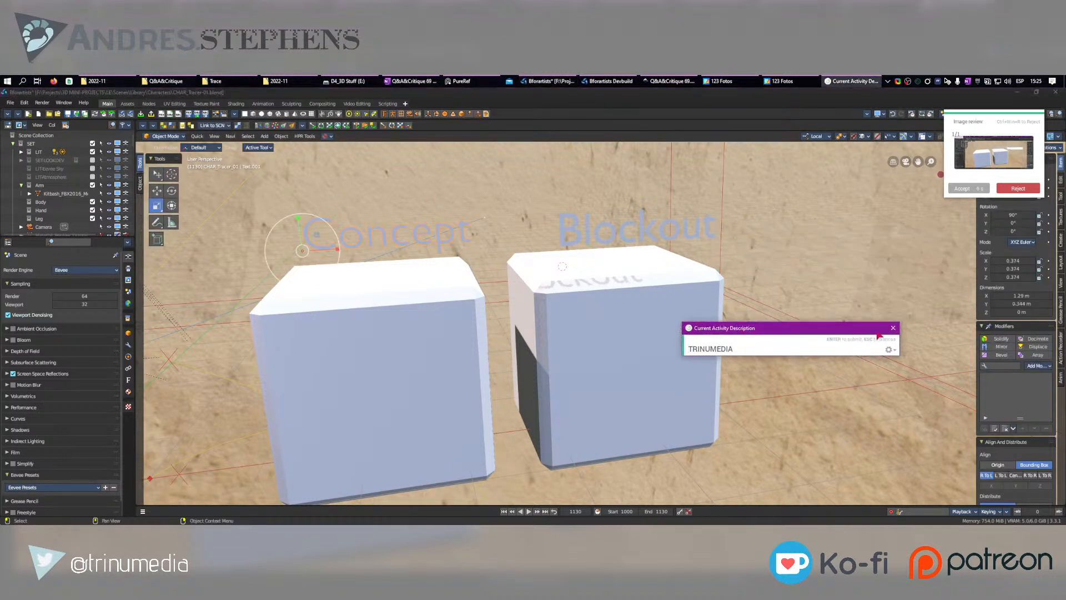
{"action": "left_click", "coordinate": [893, 328]}
{"action": "left_click", "coordinate": [128, 391]}
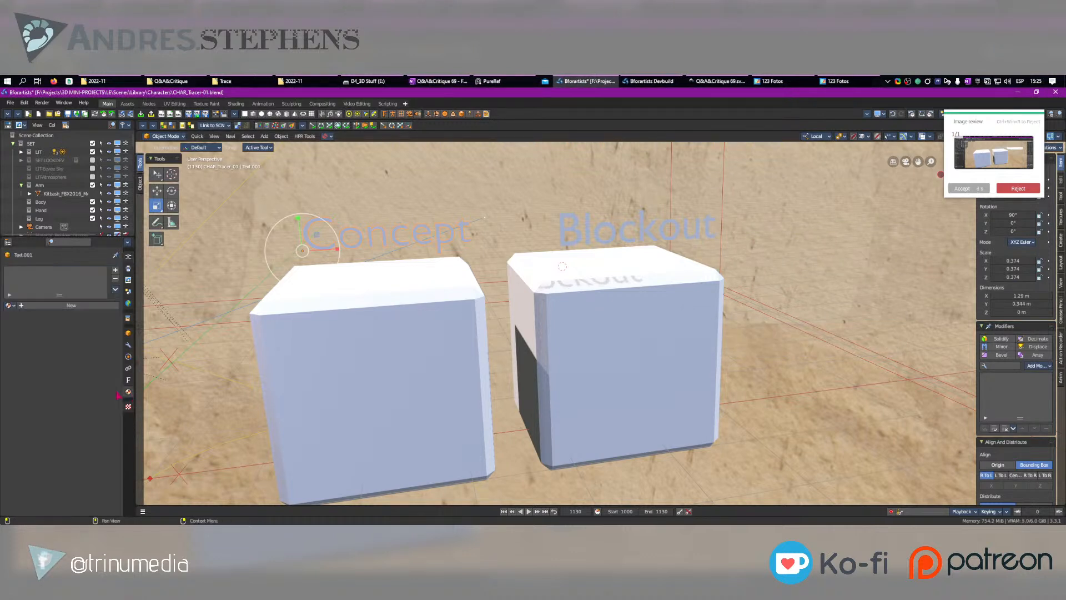
{"action": "left_click", "coordinate": [32, 305]}
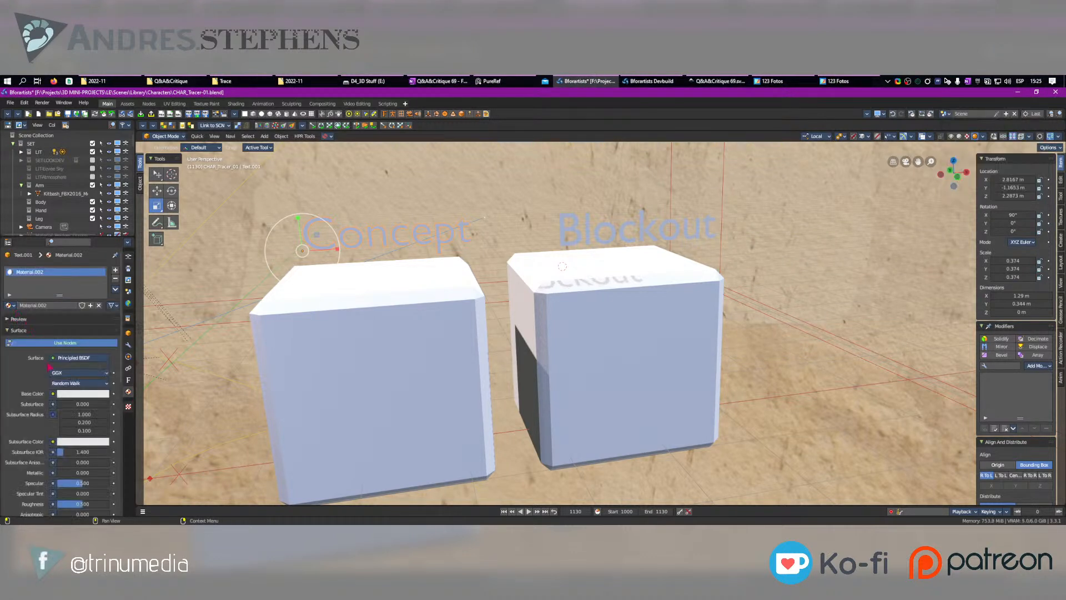
{"action": "left_click", "coordinate": [83, 393]}
{"action": "left_click_drag", "start_coordinate": [116, 372], "coordinate": [64, 371]}
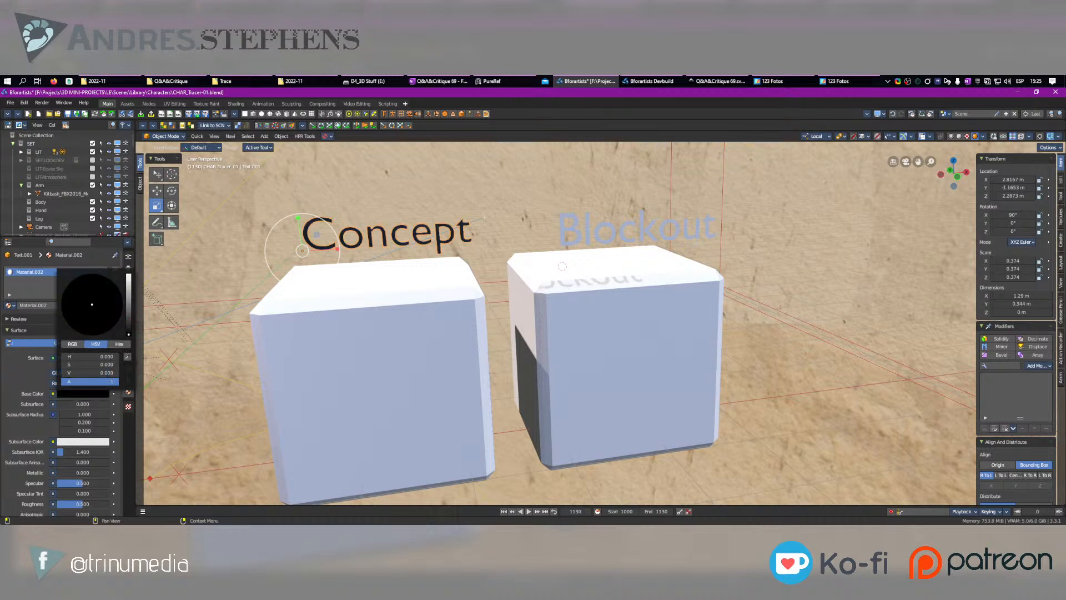
Step: Copy the black material from the "Concept" label to the "Blockout" label with Copy Materials to Selected
{"action": "left_click", "coordinate": [578, 233]}
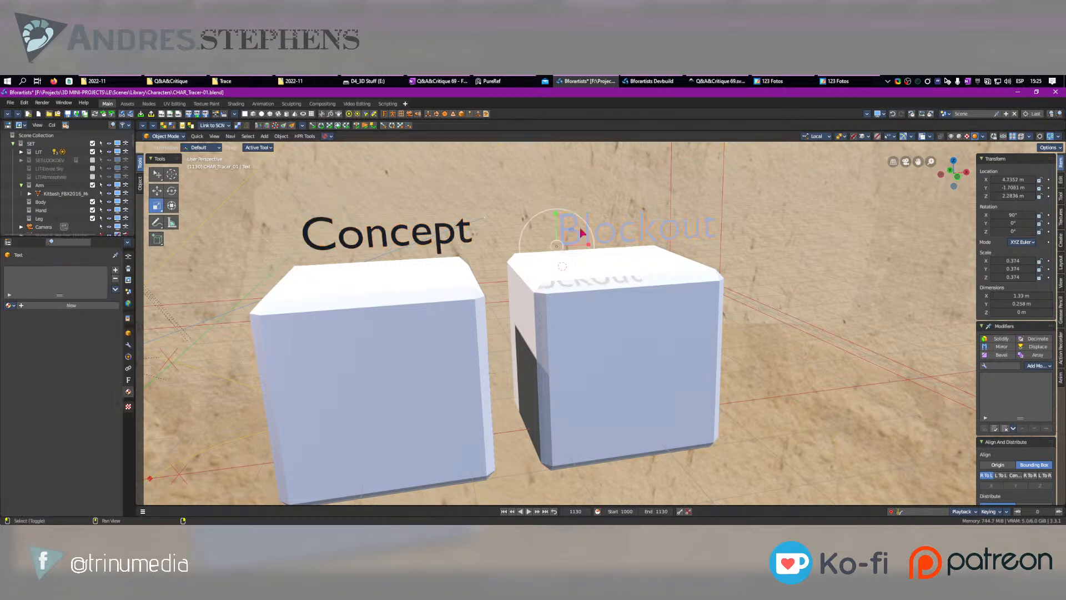
{"action": "left_click", "coordinate": [438, 247], "text": "shift"}
{"action": "key", "text": "shift+q"}
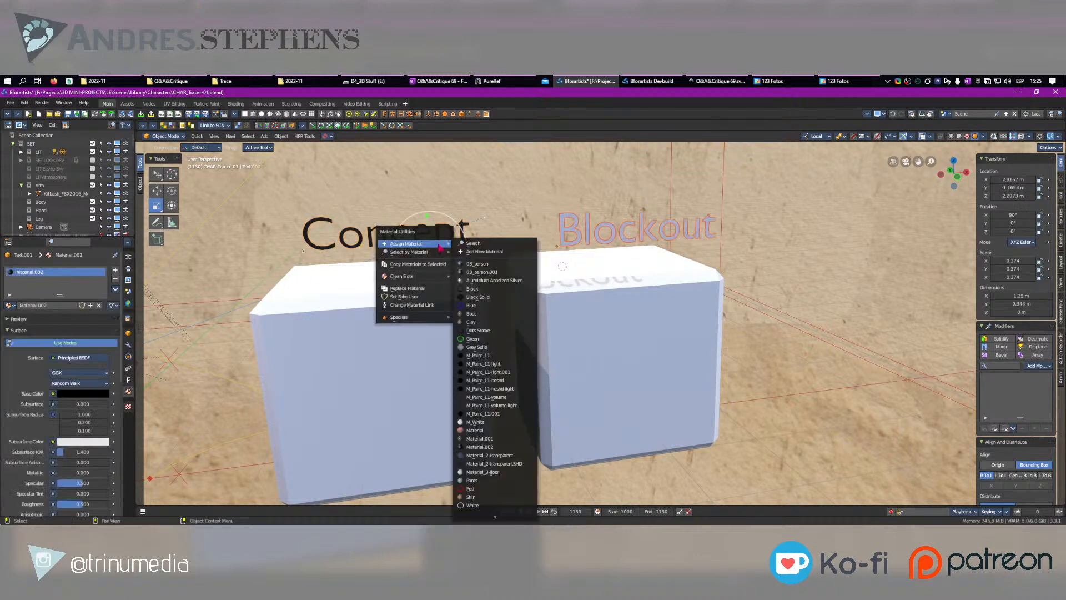
{"action": "left_click", "coordinate": [413, 266]}
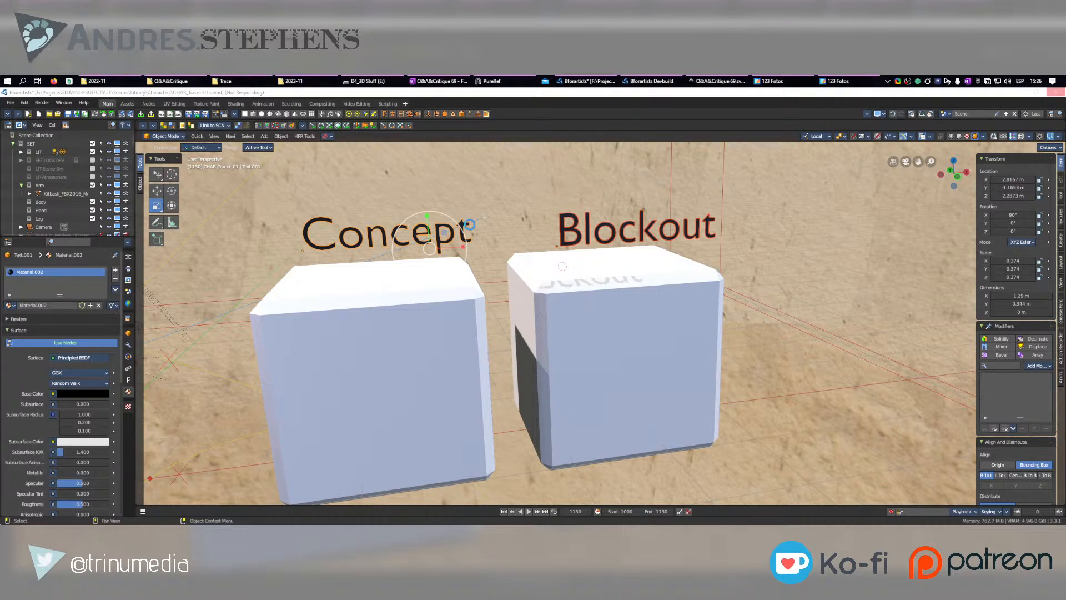
{"action": "left_click", "coordinate": [530, 102]}
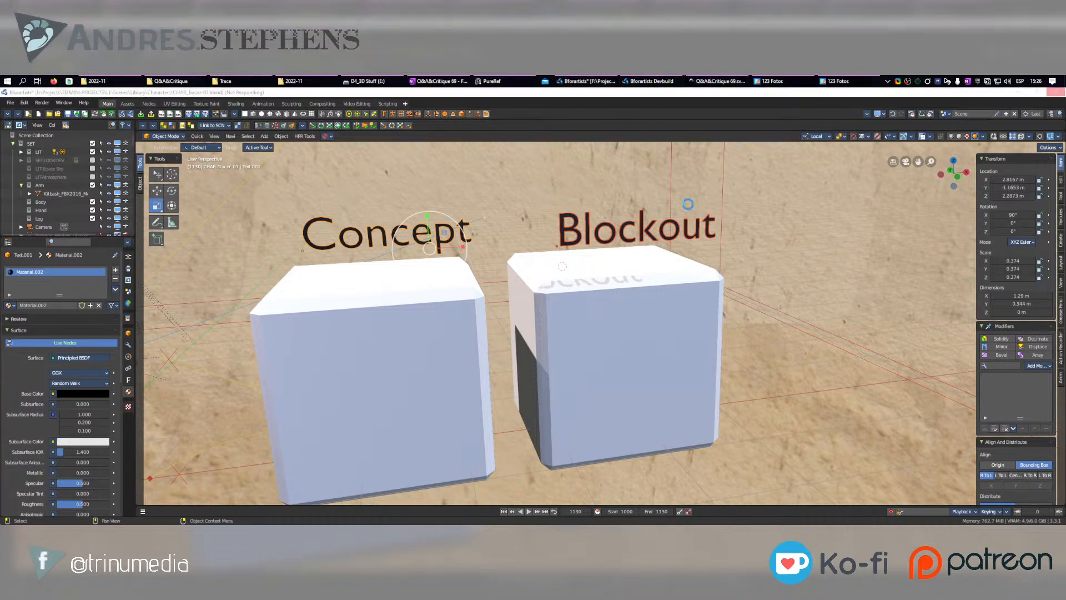
{"action": "mouse_move", "coordinate": [180, 82]}
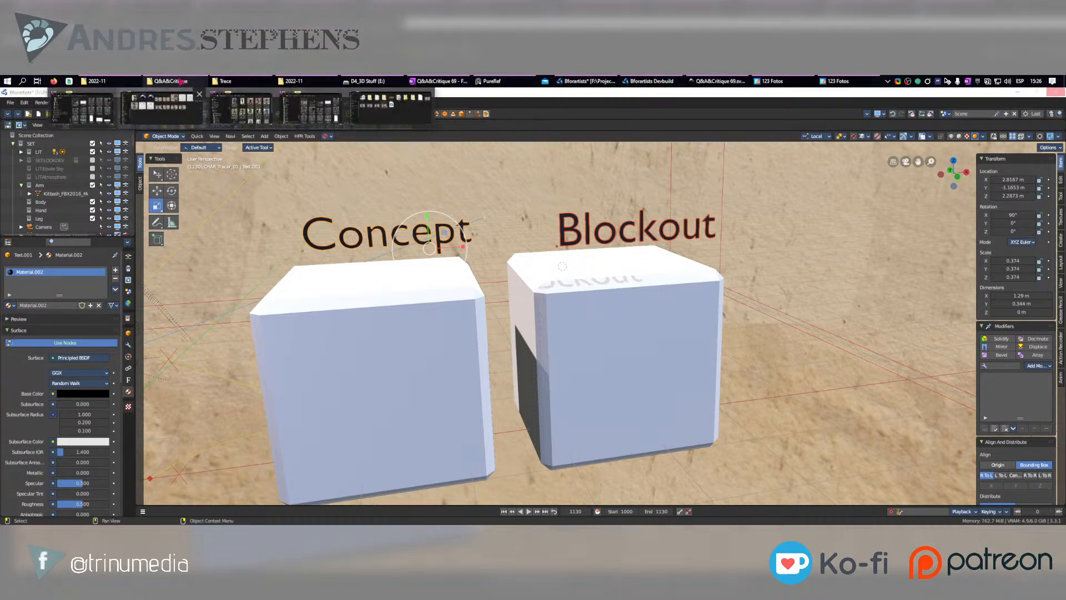